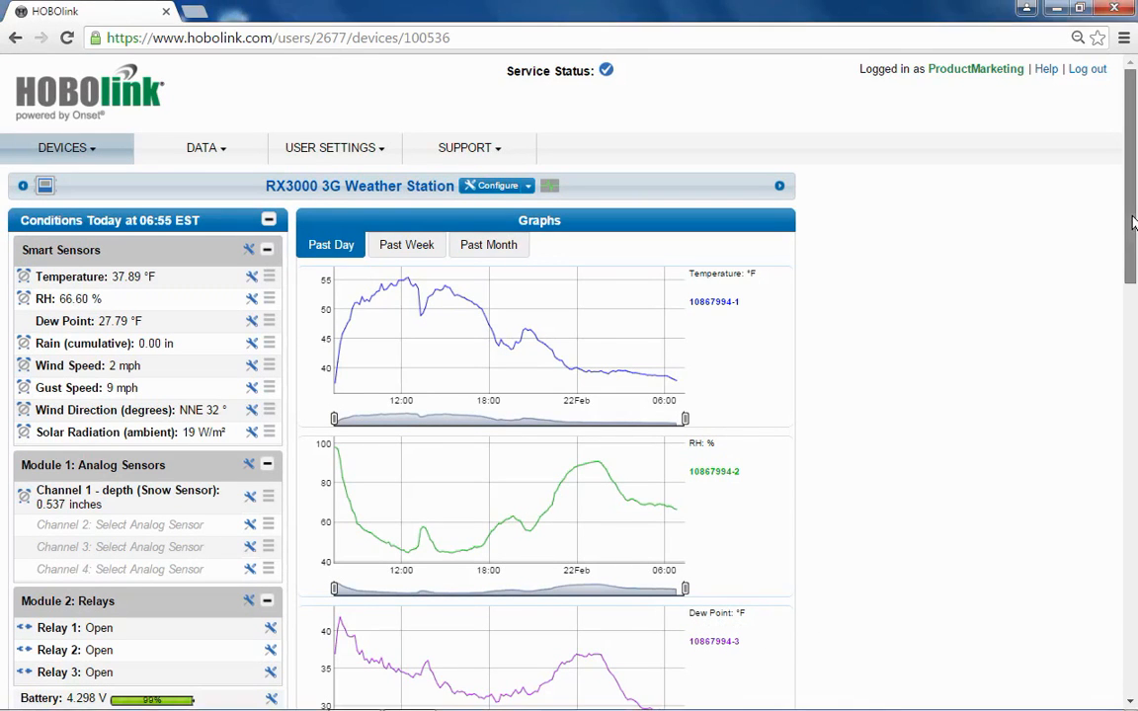
# Start new custom export settings from the weather station's list of all exports and name them "test"
pyautogui.moveTo(1133, 222); pyautogui.dragTo(1117, 406)
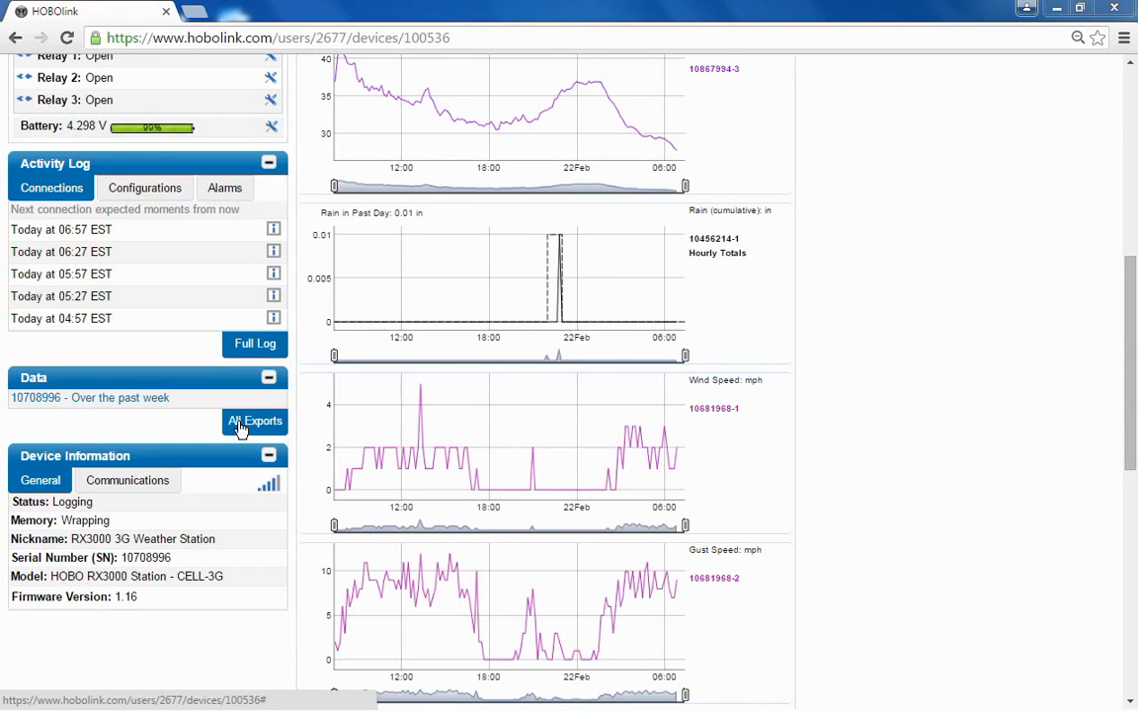
pyautogui.click(239, 425)
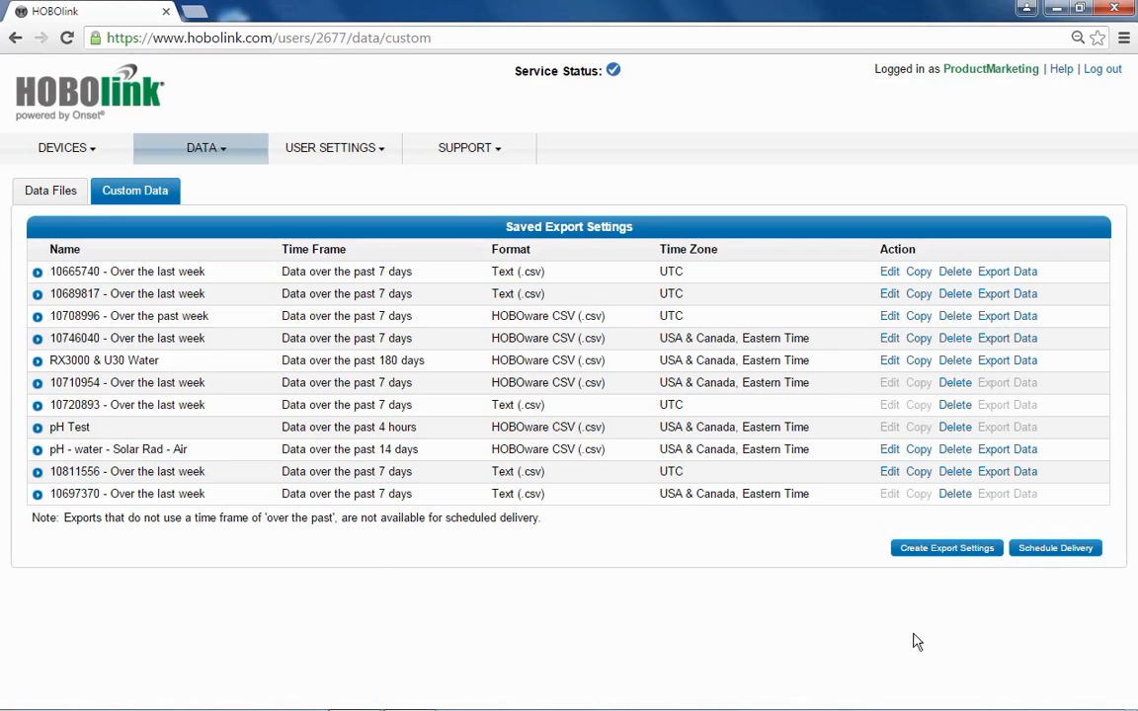
pyautogui.click(935, 550)
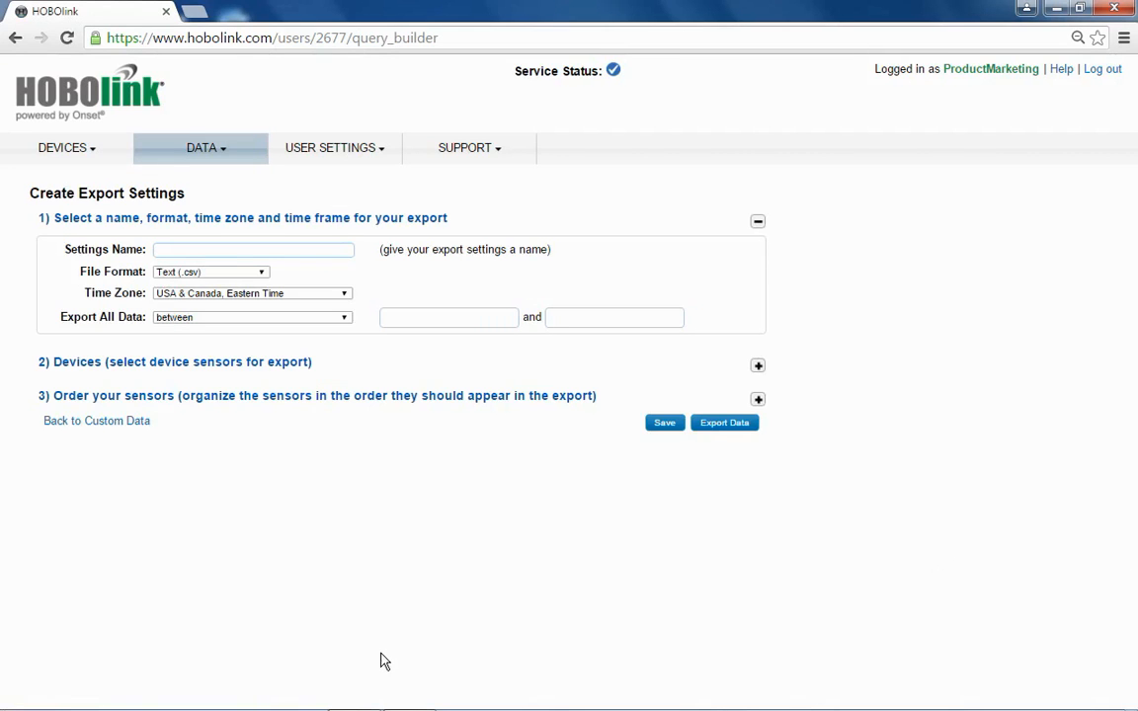
pyautogui.click(165, 250)
pyautogui.write('test')
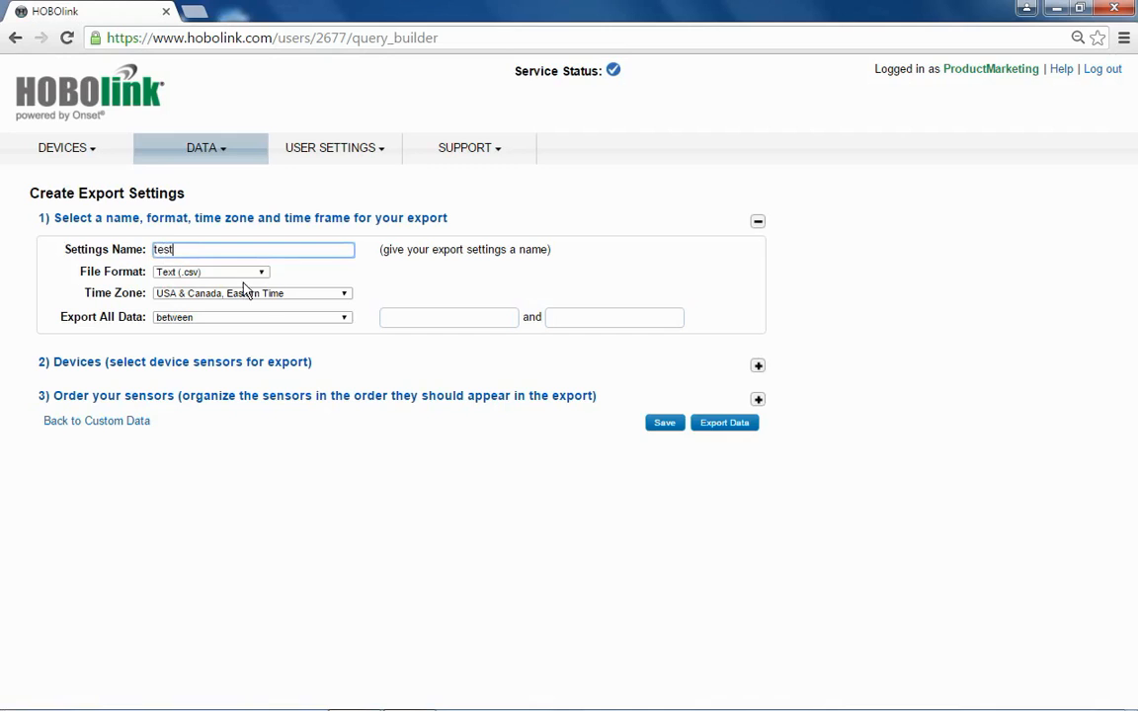
# Keep Text (.csv) as the file format and set the export to all data over the past 14 days
pyautogui.click(263, 274)
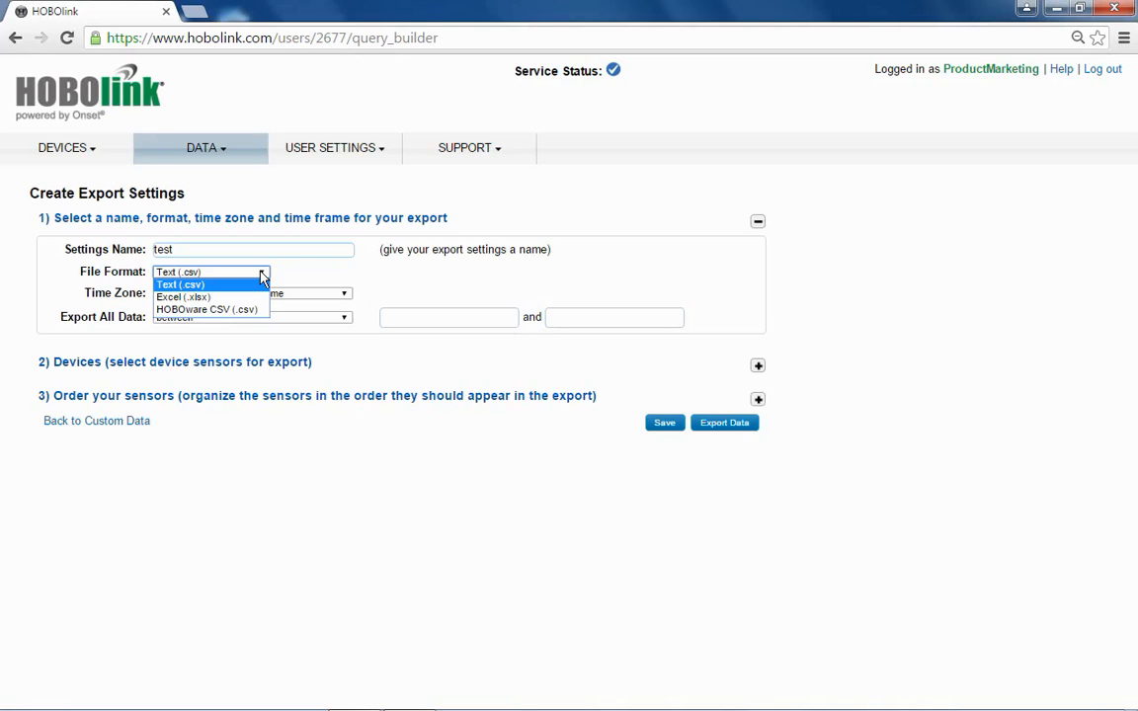
pyautogui.click(276, 282)
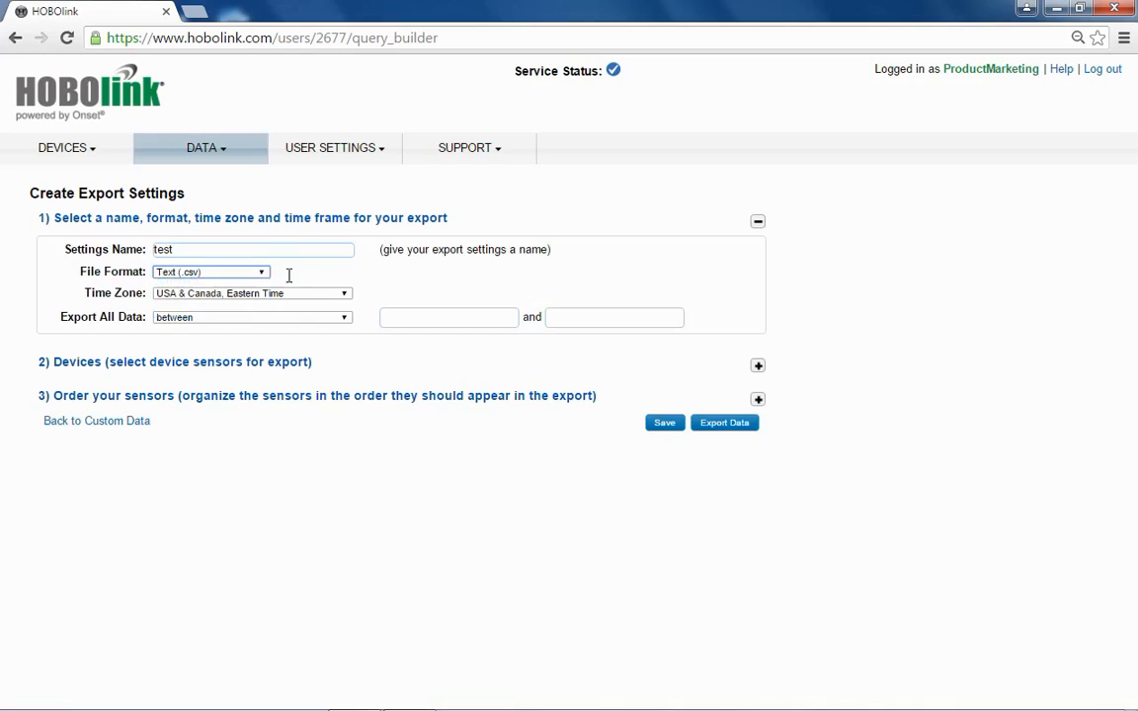
pyautogui.click(346, 319)
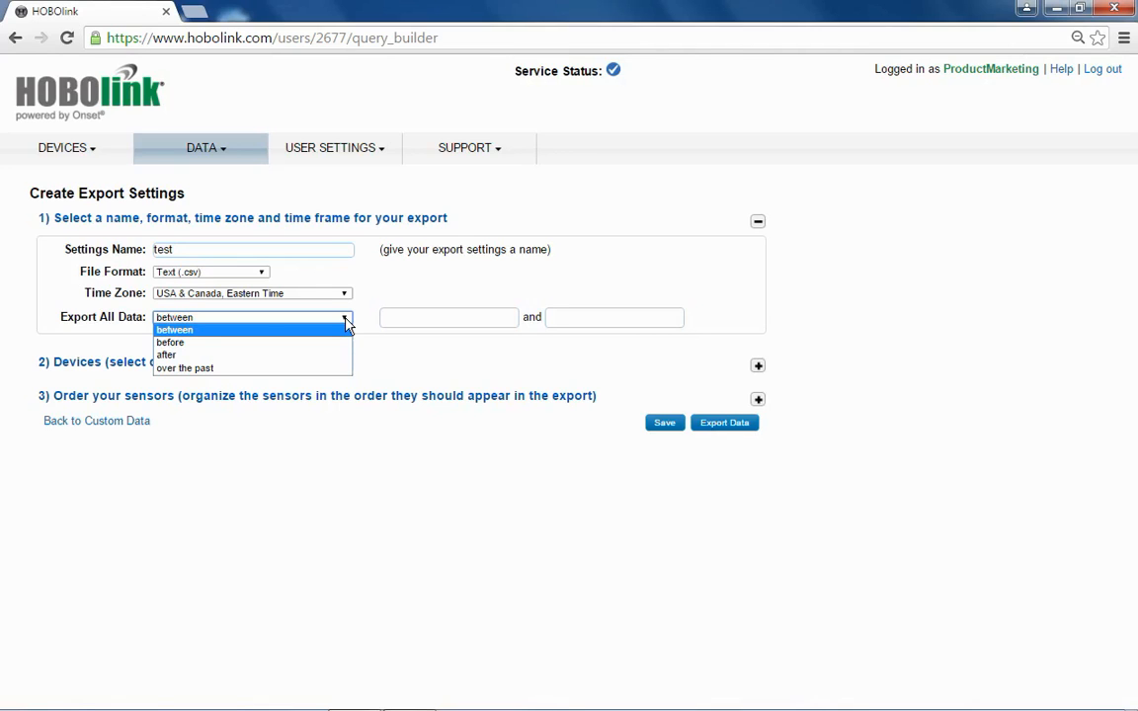
pyautogui.click(242, 369)
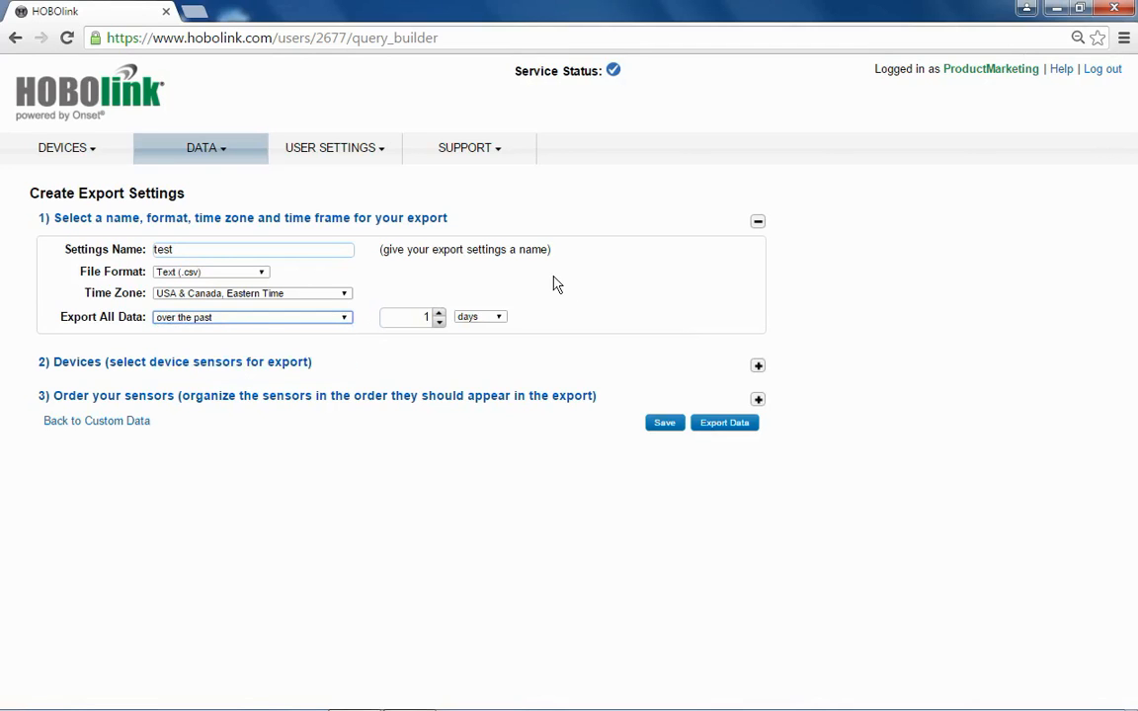
pyautogui.doubleClick(414, 317)
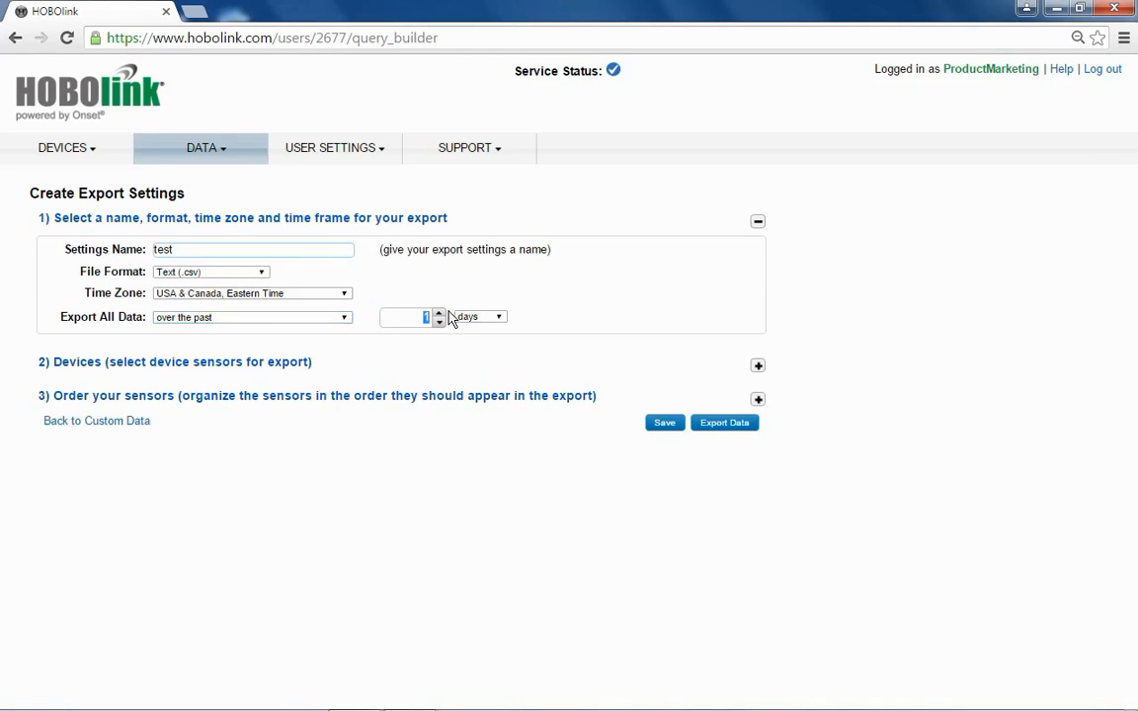
pyautogui.write('14')
# Include the whole RX3000 3G Weather Station in the export and show the sensor order list
pyautogui.click(759, 366)
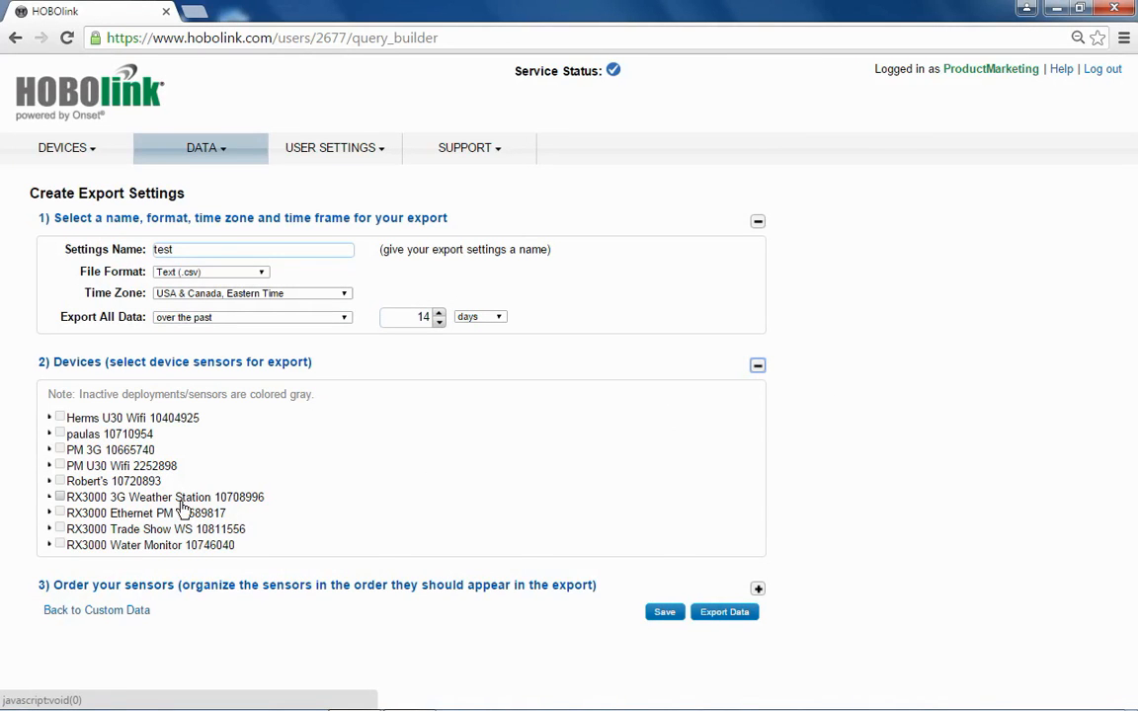
pyautogui.click(60, 498)
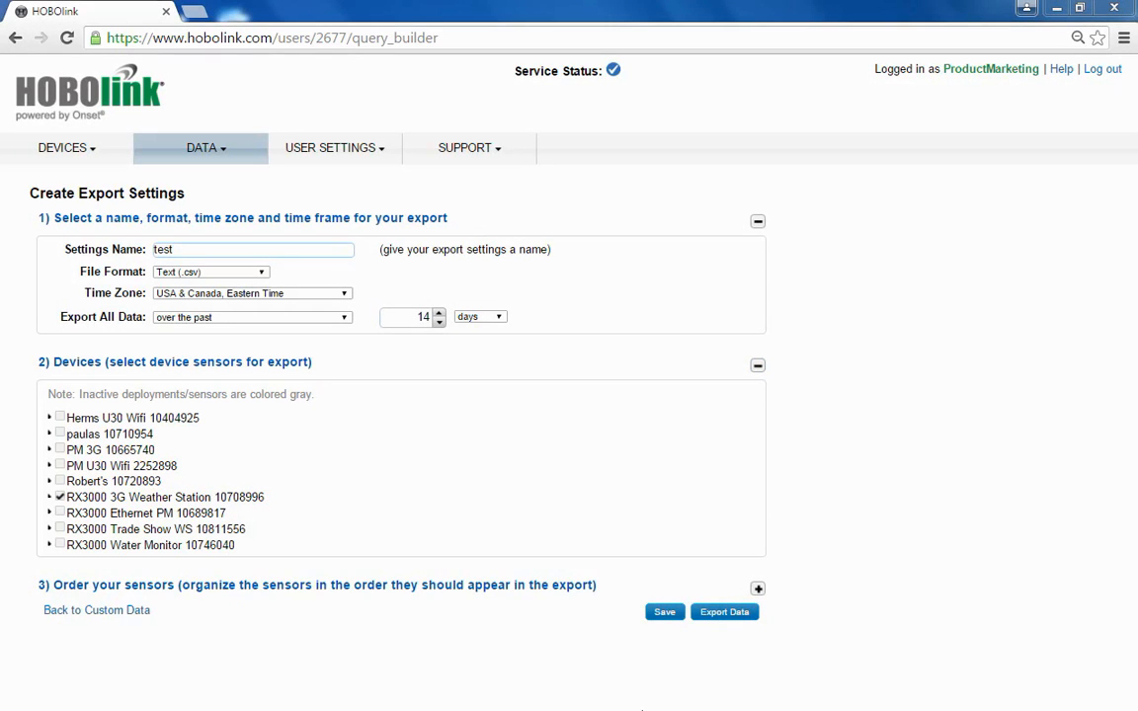
pyautogui.click(758, 590)
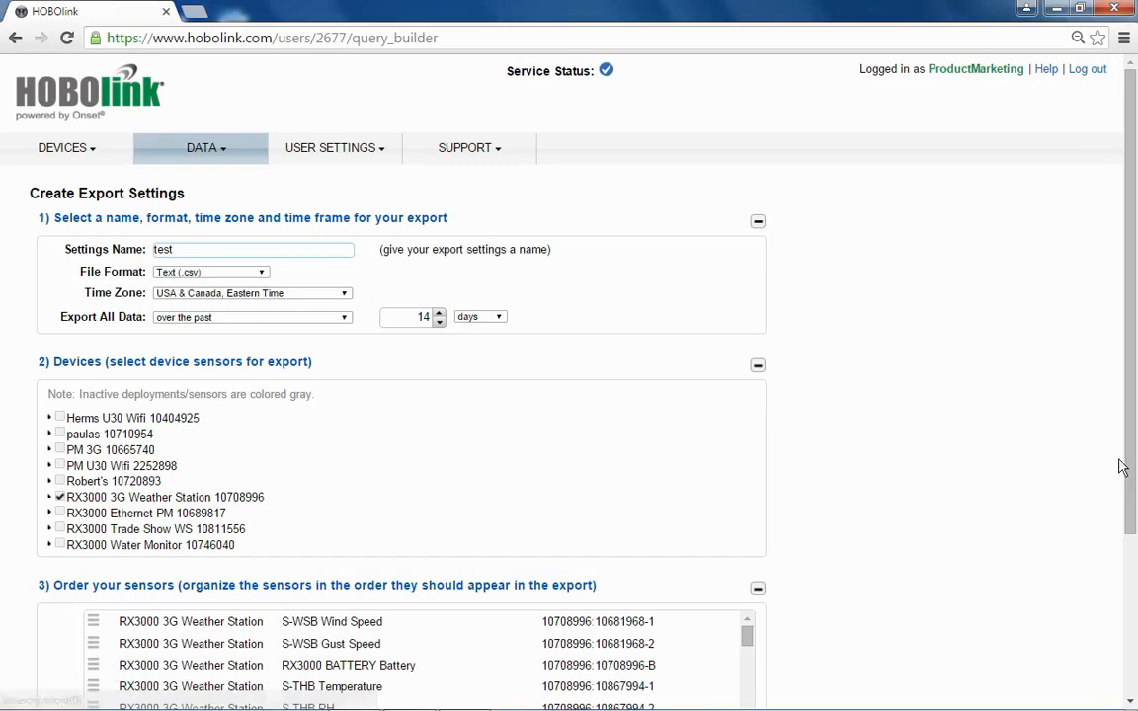
pyautogui.moveTo(1130, 438); pyautogui.dragTo(1134, 603)
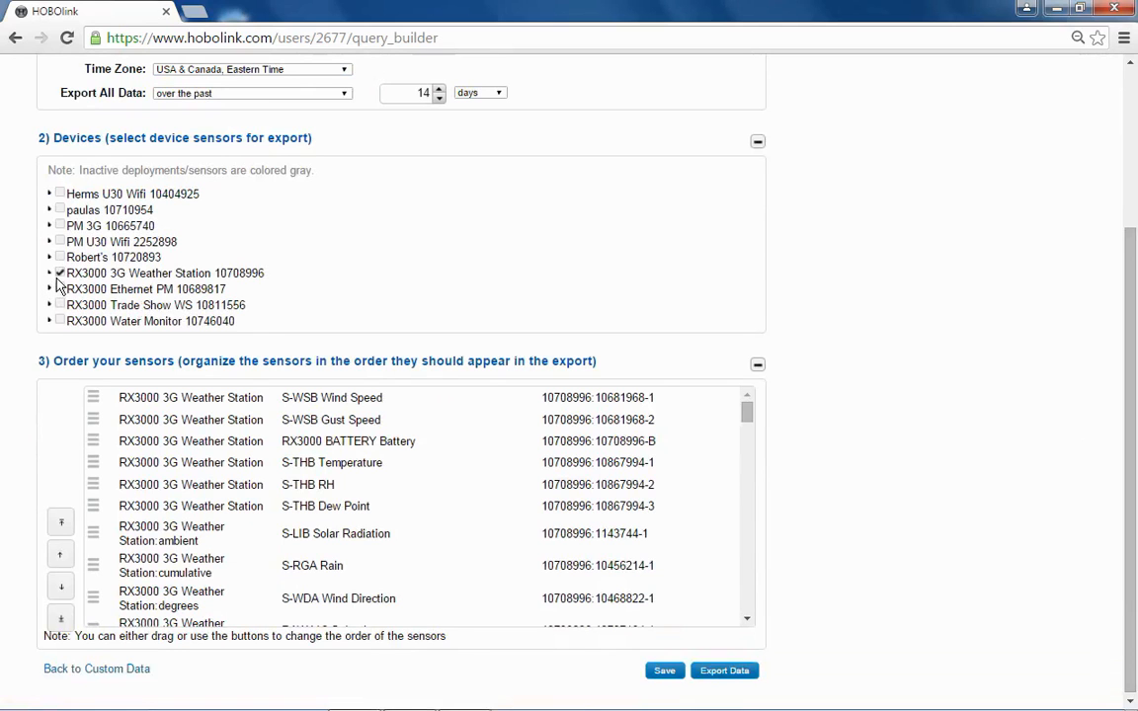
# Move the S-RGA Rain sensor to the first place in the export order, then three places down, below RX3000 BATTERY Battery
pyautogui.click(365, 398)
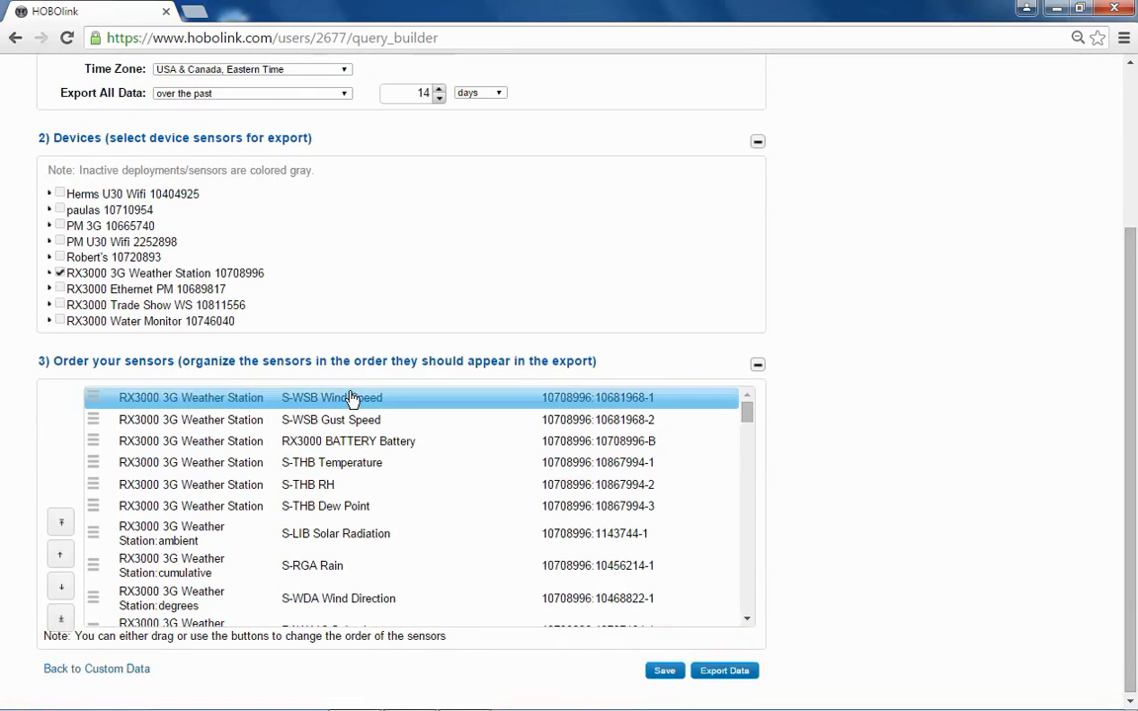
pyautogui.click(154, 442)
pyautogui.click(148, 536)
pyautogui.click(143, 598)
pyautogui.click(195, 568)
pyautogui.moveTo(195, 567); pyautogui.dragTo(202, 407)
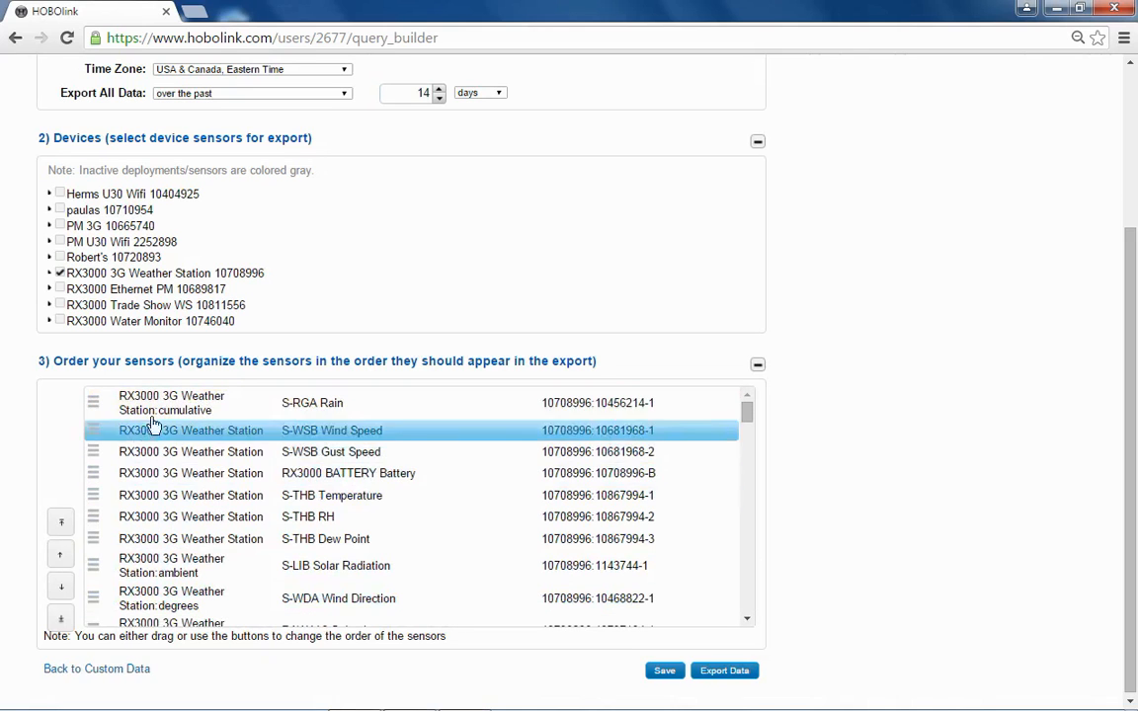
pyautogui.click(153, 414)
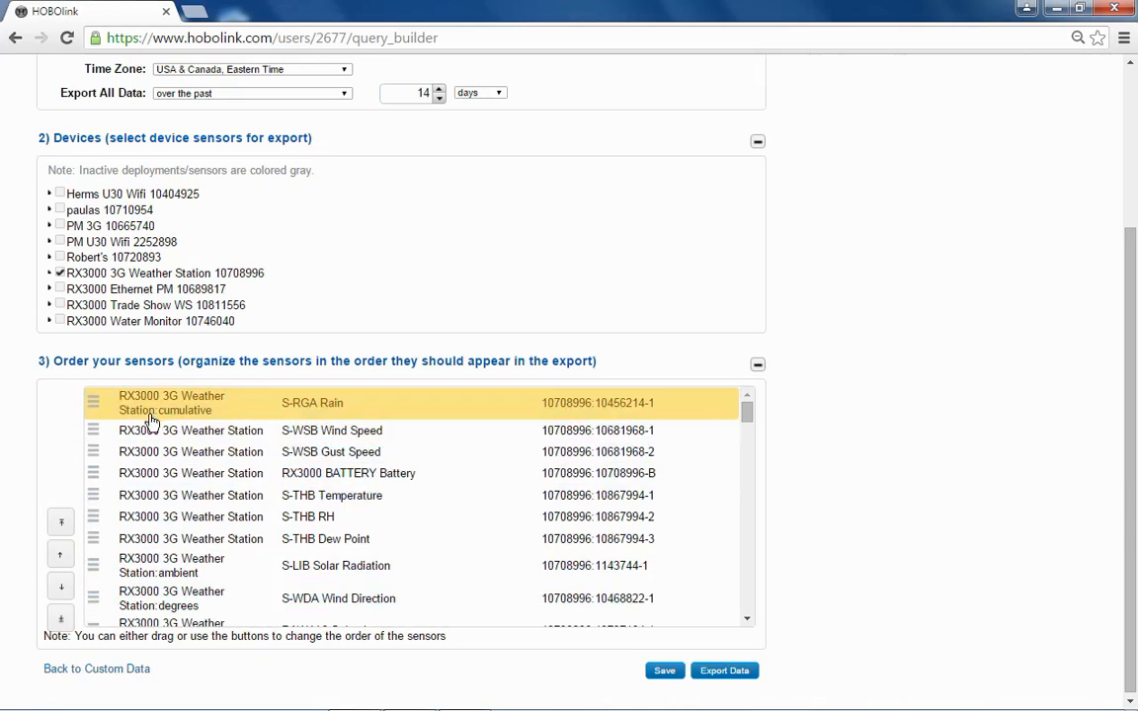
pyautogui.click(57, 591)
pyautogui.click(58, 592)
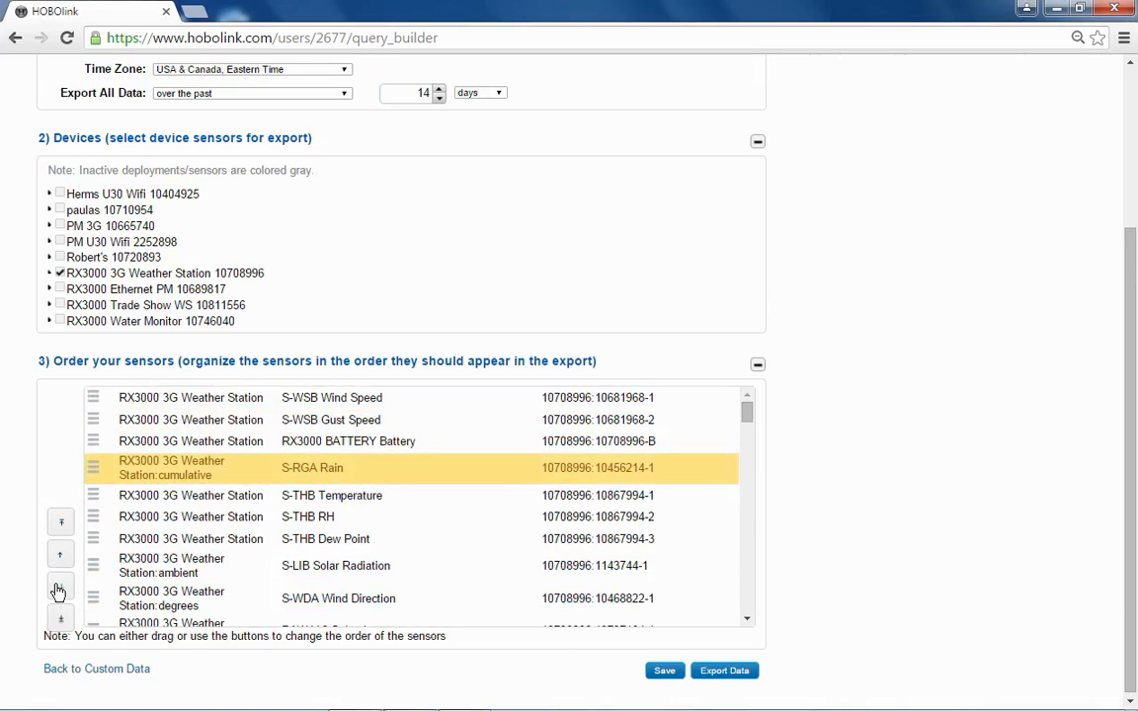
pyautogui.click(146, 446)
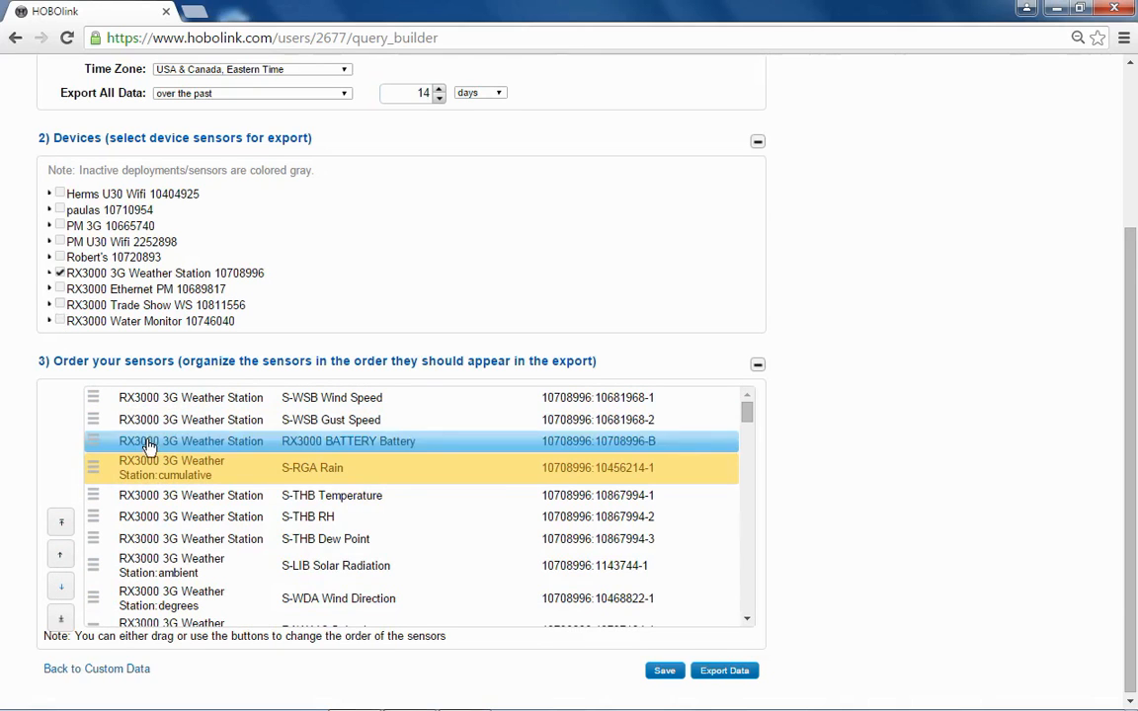
# Deselect the whole RX3000 3G Weather Station, select only its S-THB Temperature and S-THB RH sensors, and save the export settings
pyautogui.click(59, 273)
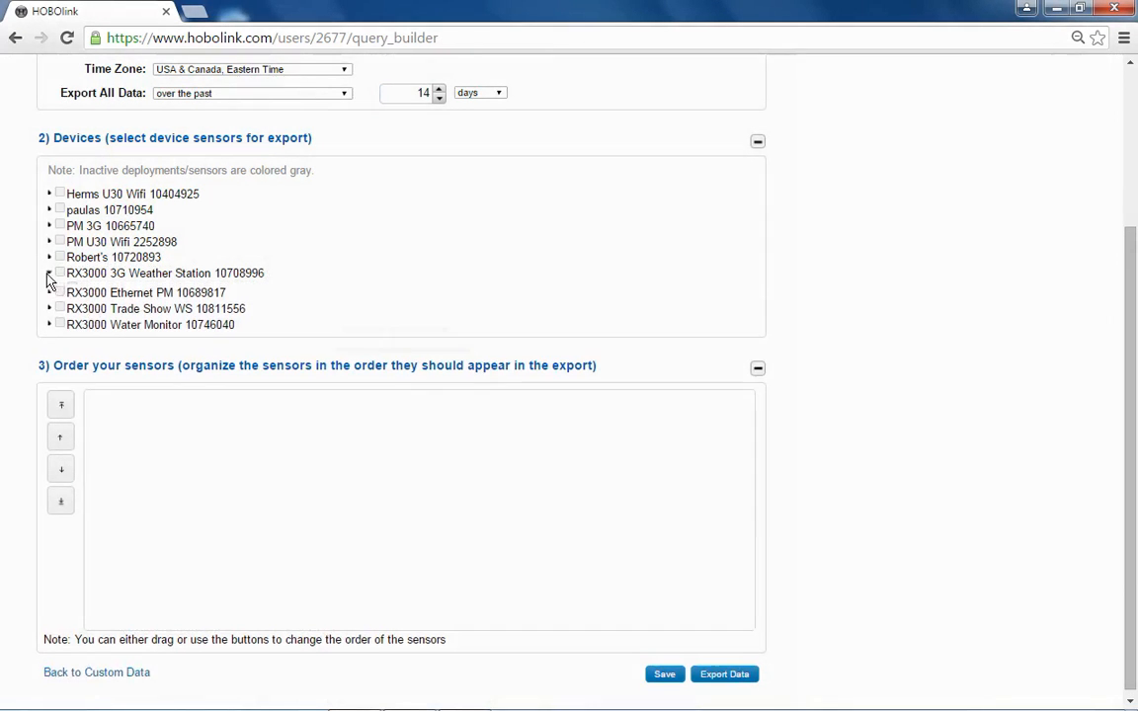
pyautogui.click(48, 274)
pyautogui.click(61, 288)
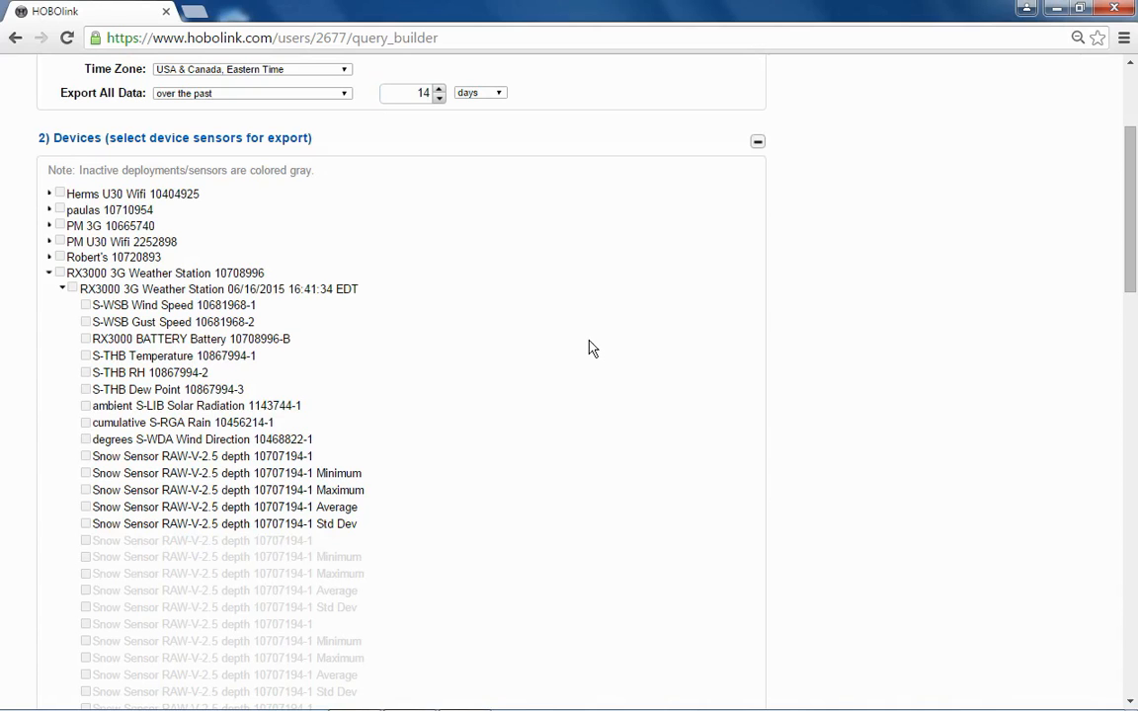
pyautogui.click(86, 355)
pyautogui.click(86, 372)
pyautogui.moveTo(1135, 122); pyautogui.dragTo(1131, 553)
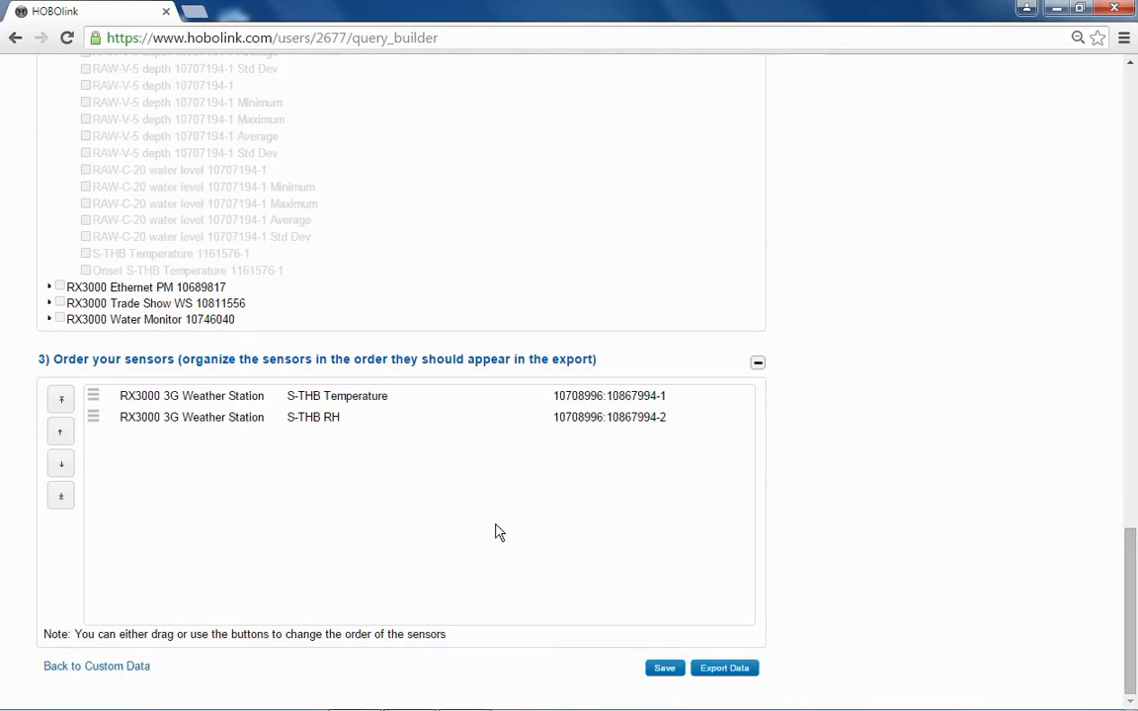
pyautogui.click(665, 670)
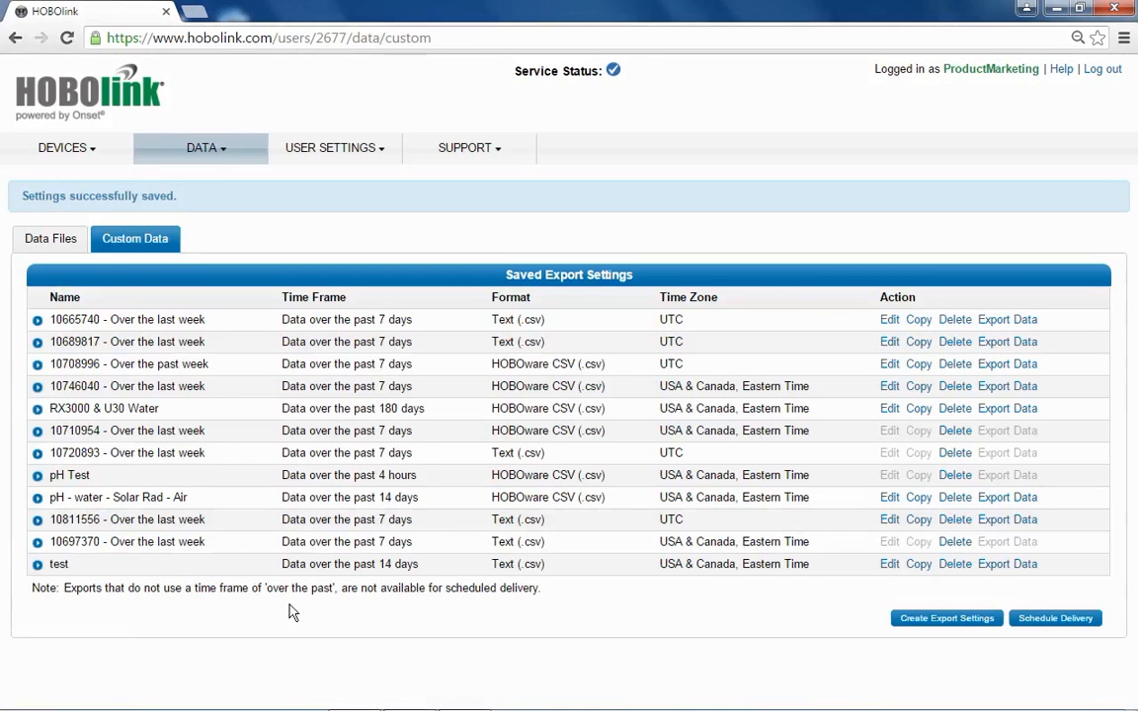
# Create a new scheduled delivery that runs every 1 hour and delivers only new data
pyautogui.click(1060, 627)
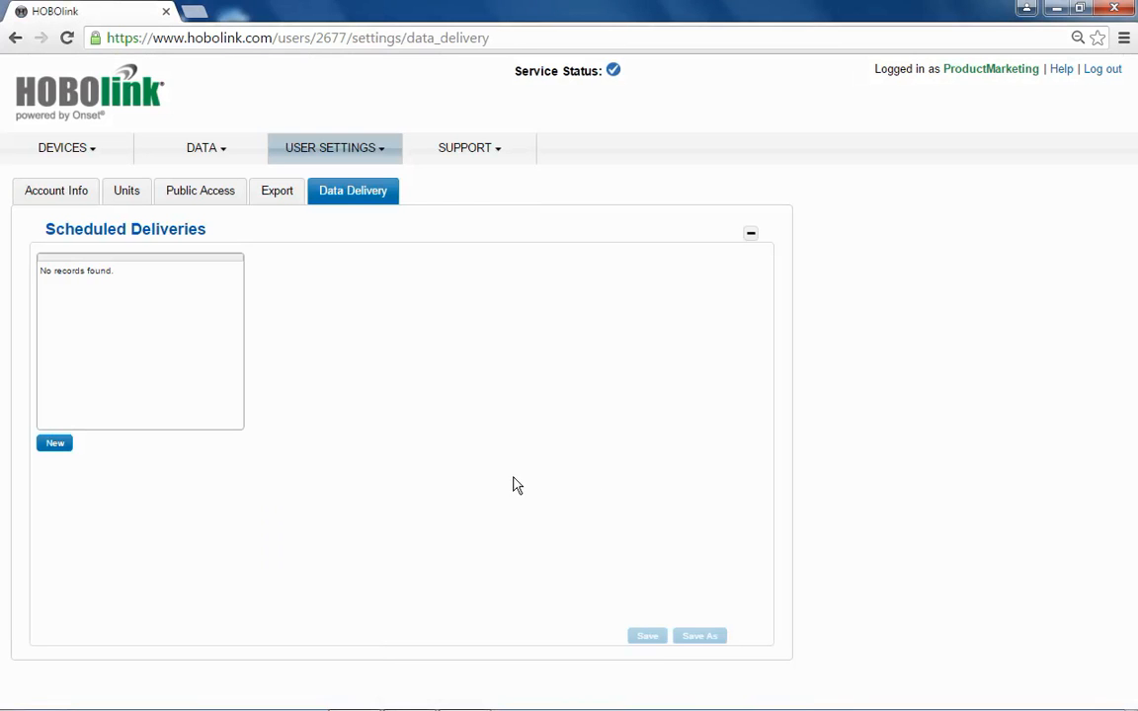
pyautogui.click(55, 450)
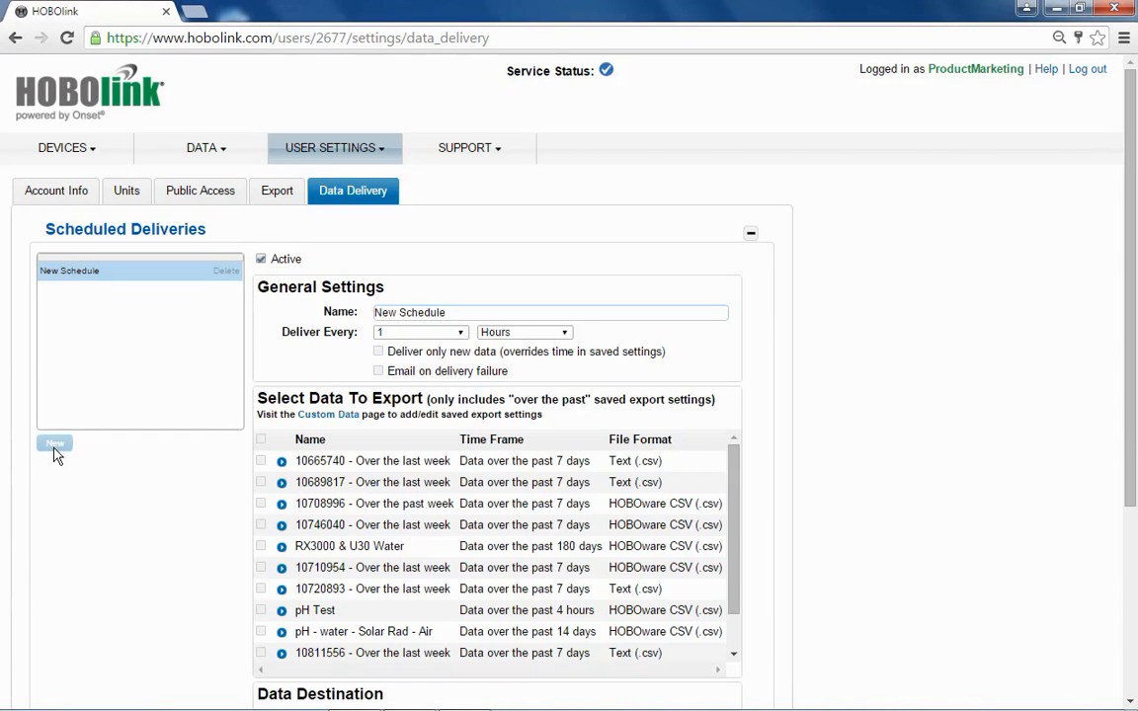
pyautogui.click(461, 334)
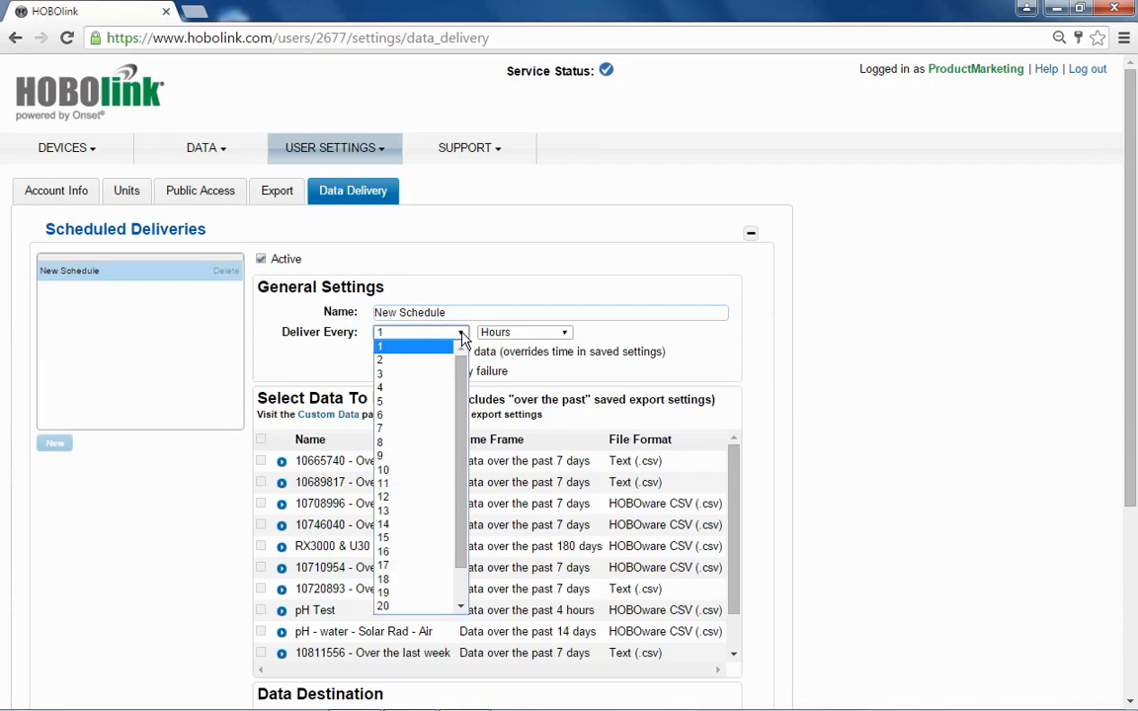
pyautogui.click(475, 300)
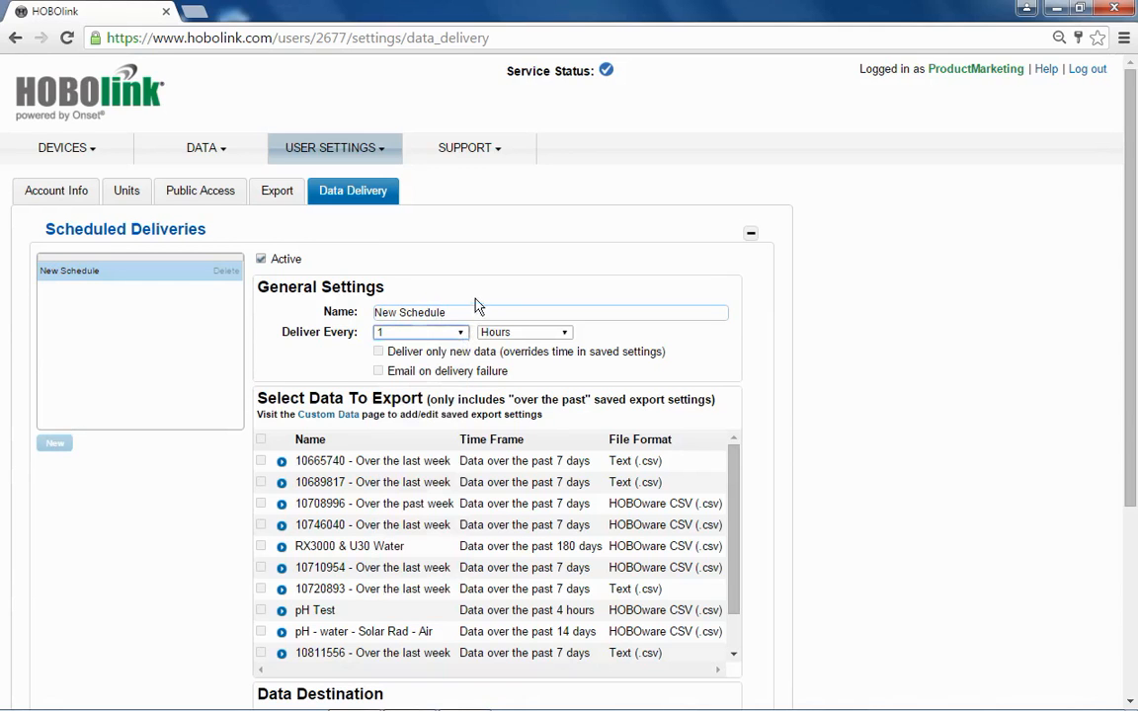
pyautogui.click(564, 333)
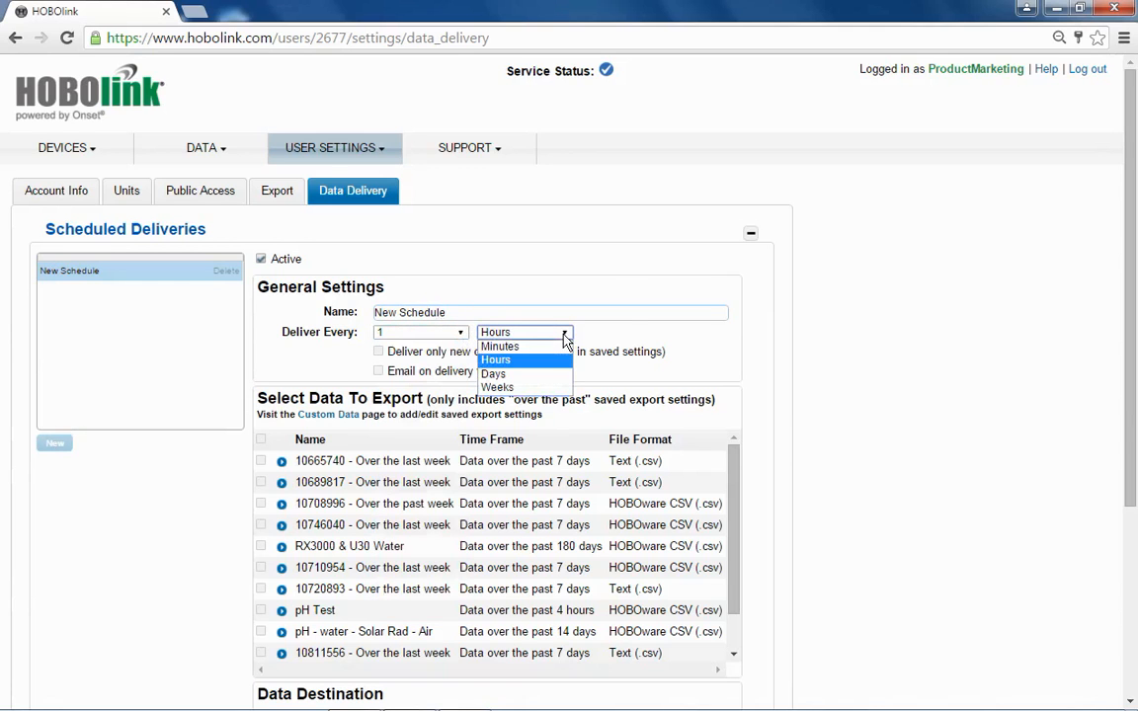
pyautogui.click(632, 337)
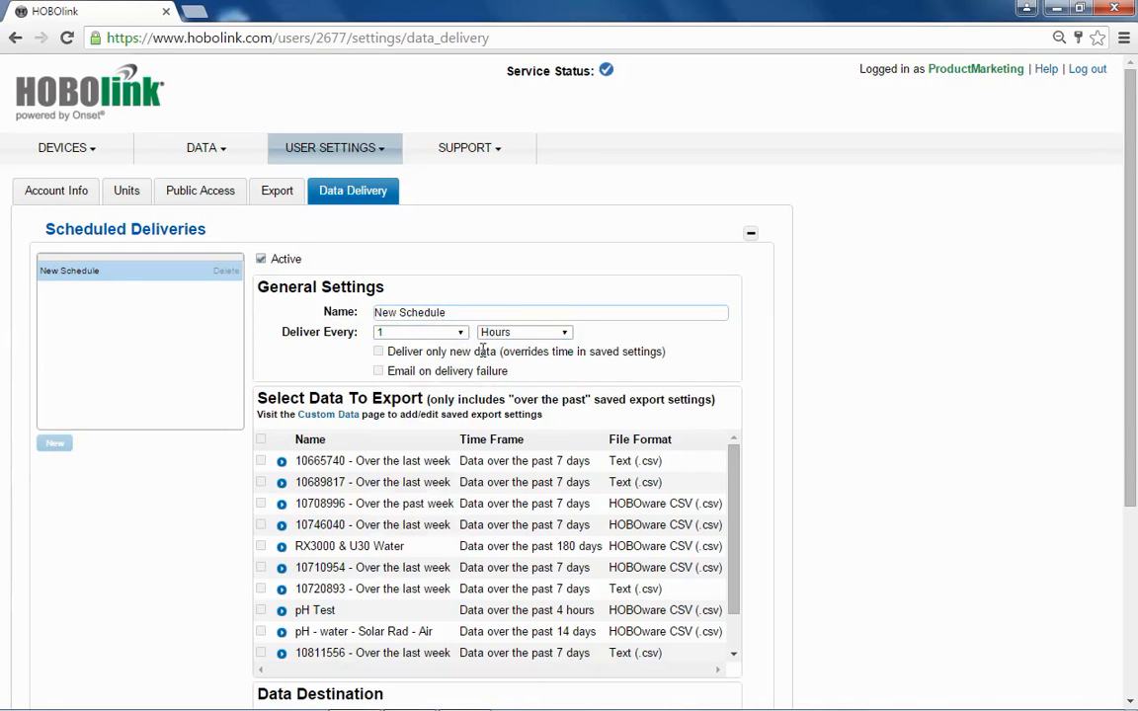
pyautogui.click(380, 352)
# Include the saved "test" export in the scheduled delivery
pyautogui.moveTo(1133, 286); pyautogui.dragTo(1134, 392)
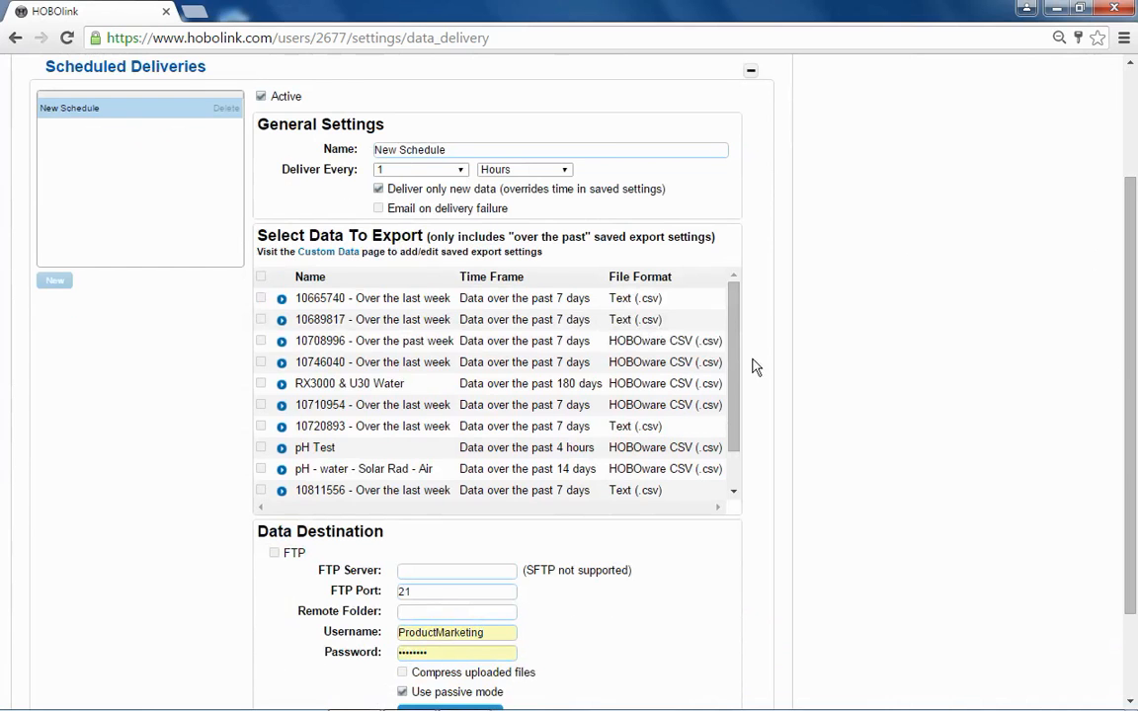
pyautogui.moveTo(734, 360); pyautogui.dragTo(744, 500)
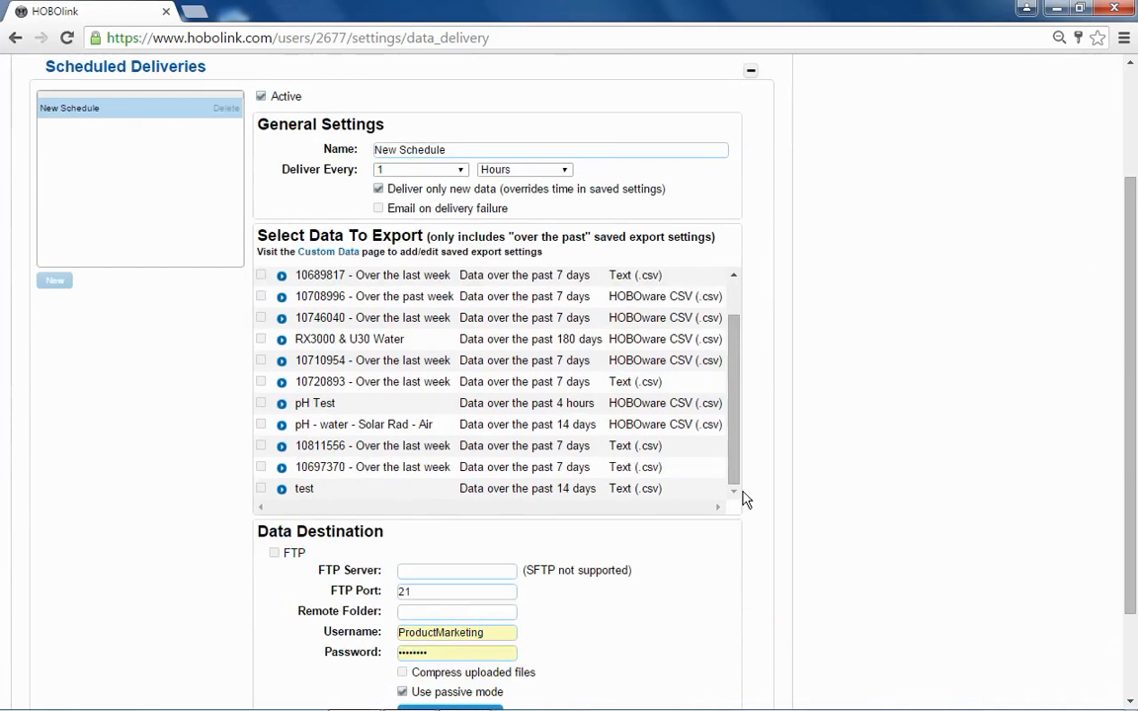
pyautogui.click(261, 488)
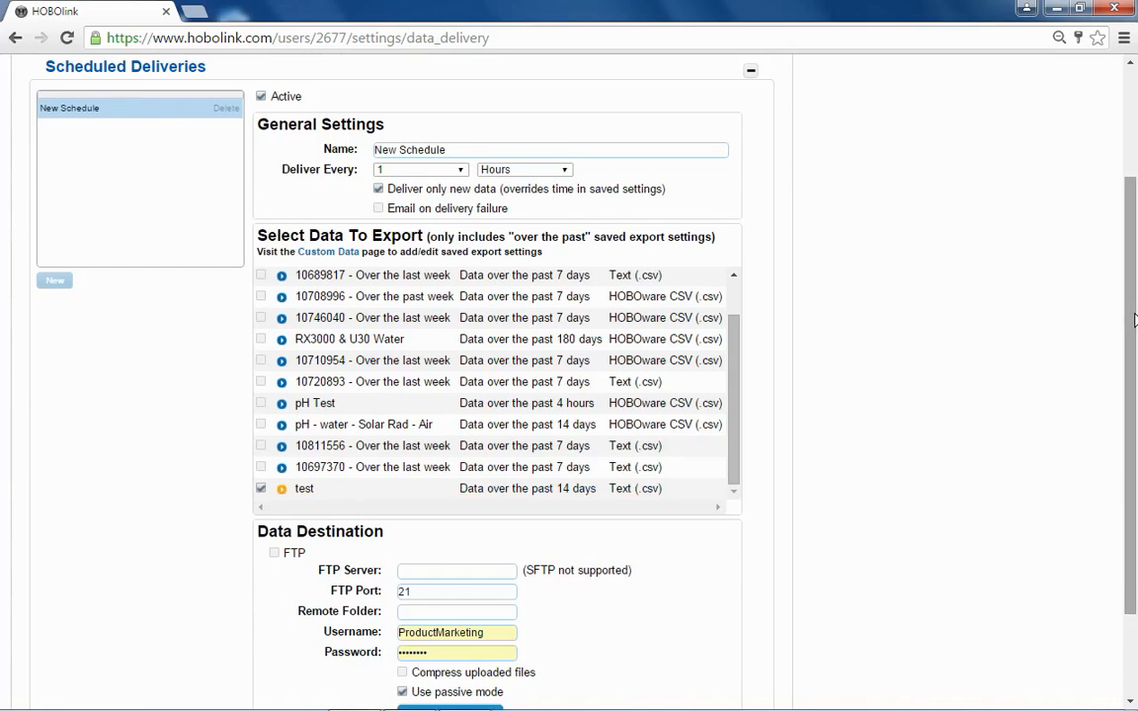
pyautogui.moveTo(1135, 319); pyautogui.dragTo(1136, 407)
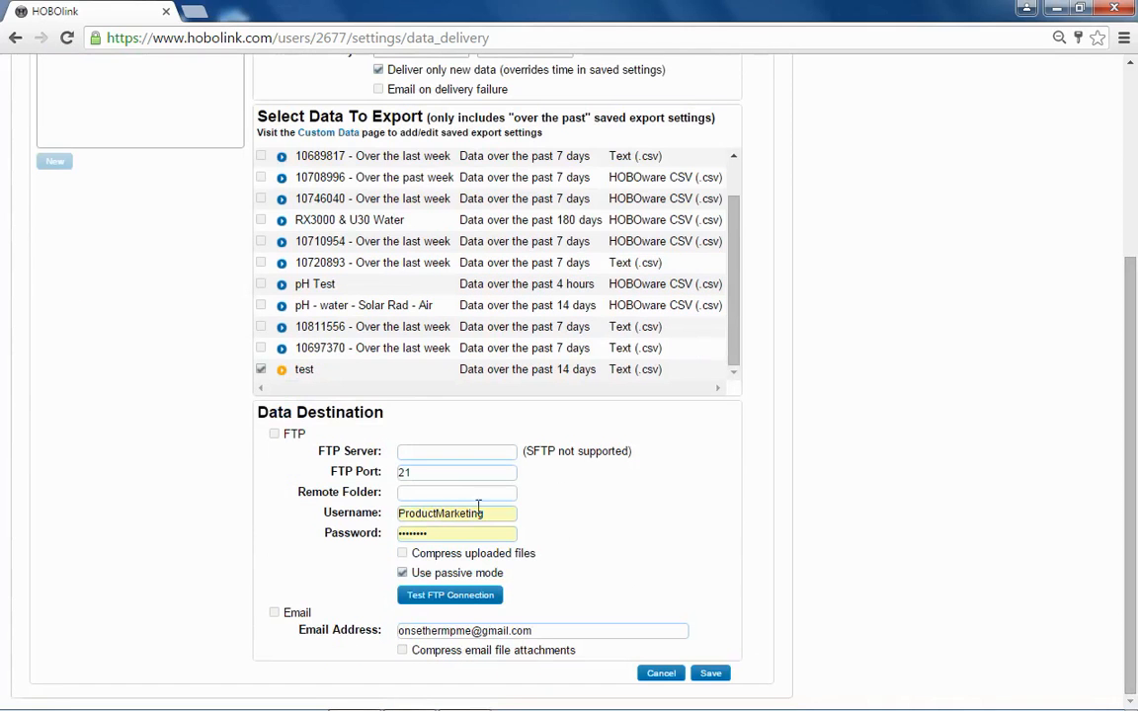